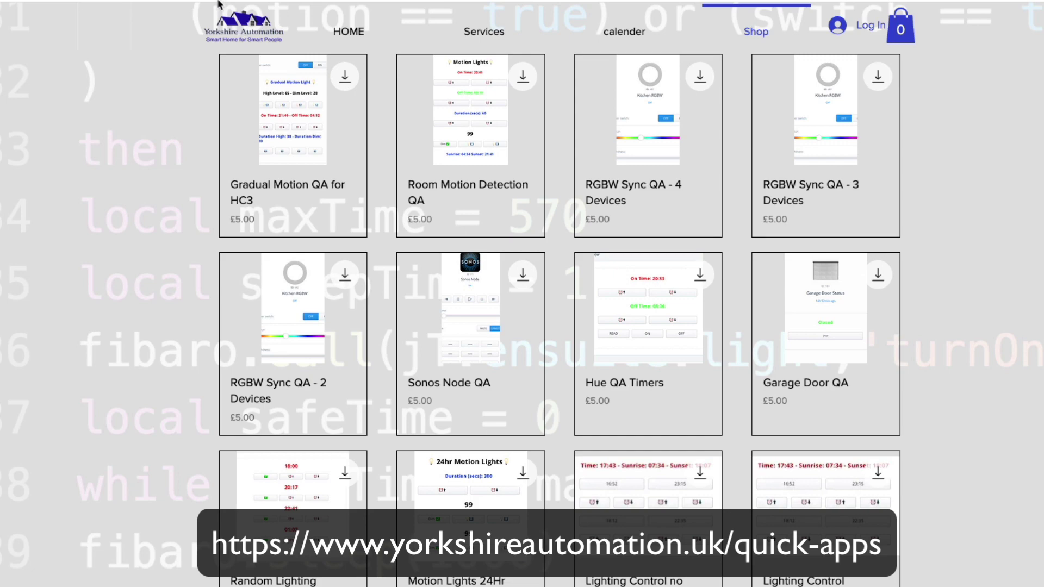
click(351, 33)
scroll(465, 259, down, 10)
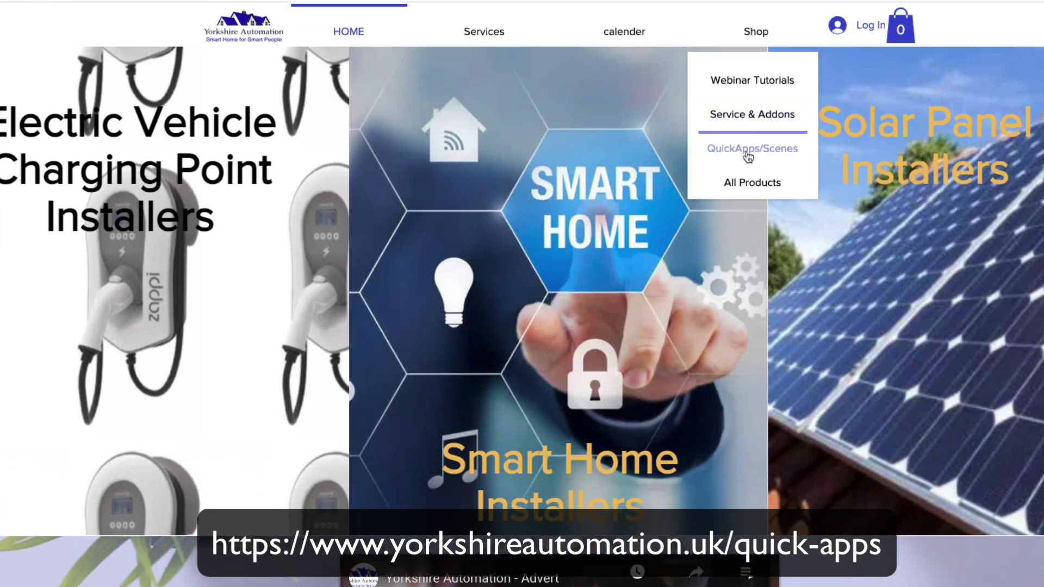
click(748, 155)
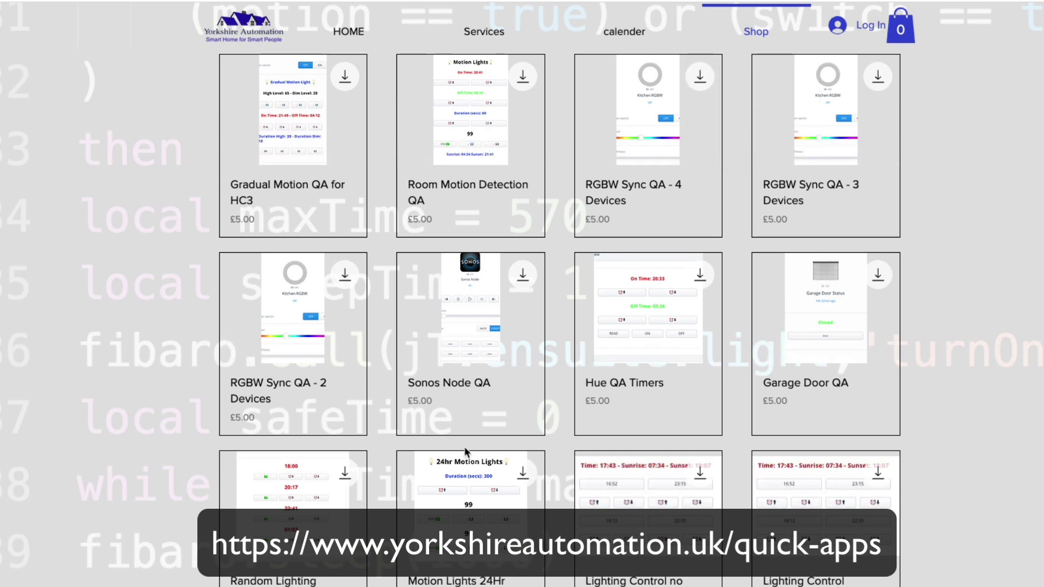
scroll(424, 453, down, 6)
scroll(465, 452, down, 6)
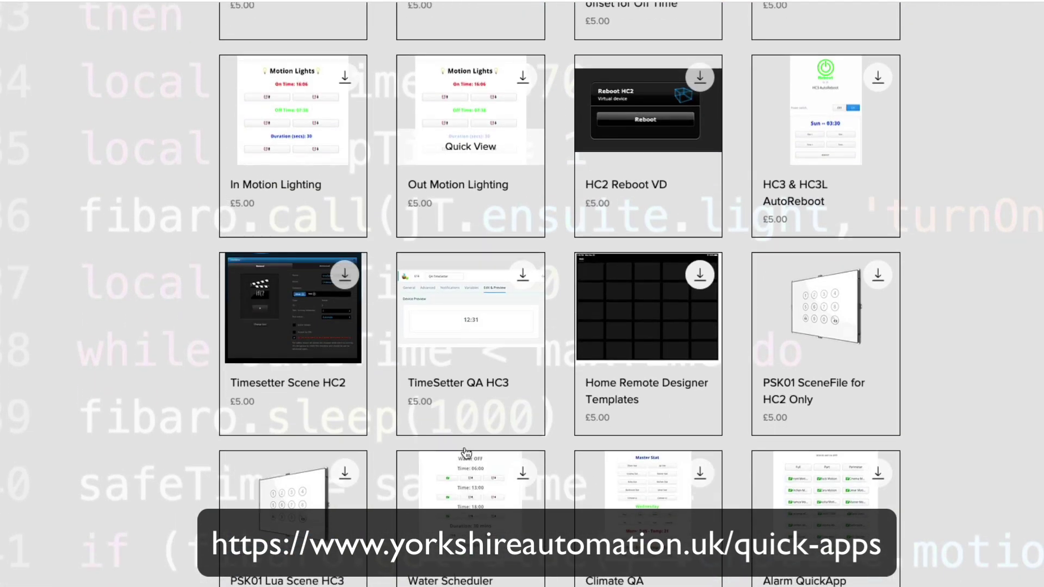
scroll(465, 451, up, 3)
scroll(465, 452, up, 9)
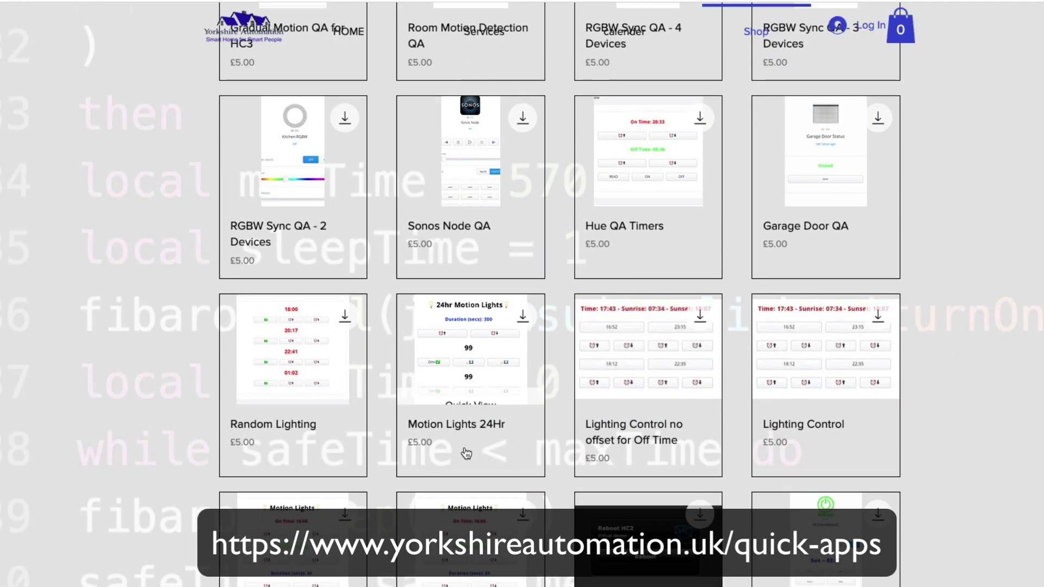
scroll(465, 451, down, 3)
scroll(466, 456, up, 3)
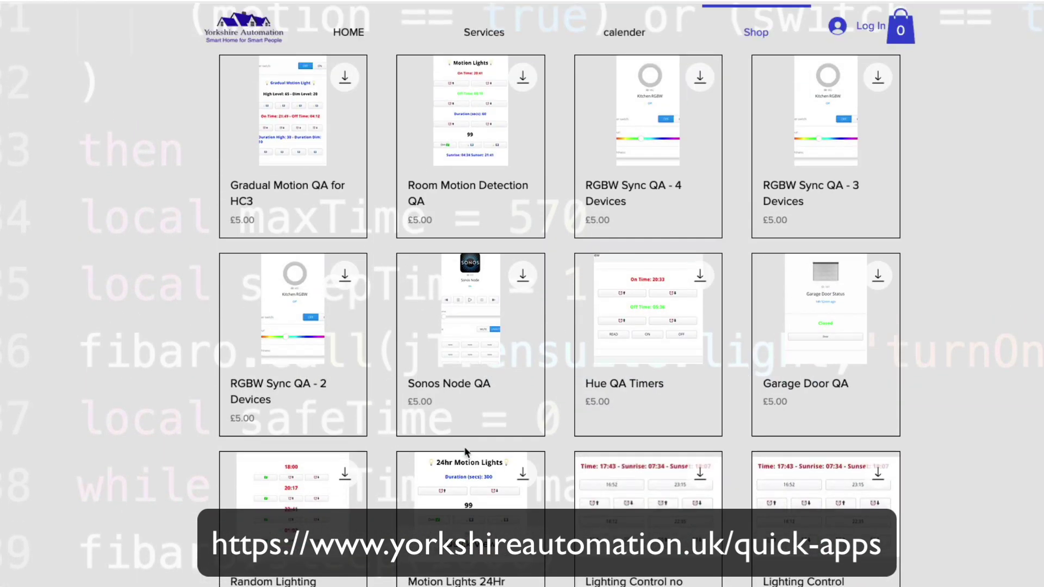
scroll(473, 415, down, 4)
scroll(476, 412, down, 7)
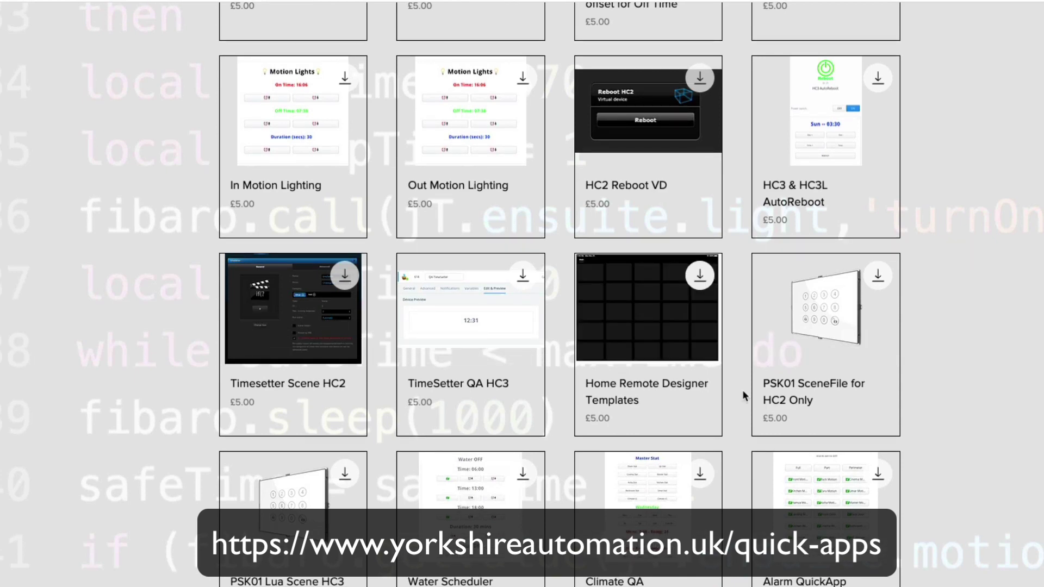
scroll(742, 391, up, 10)
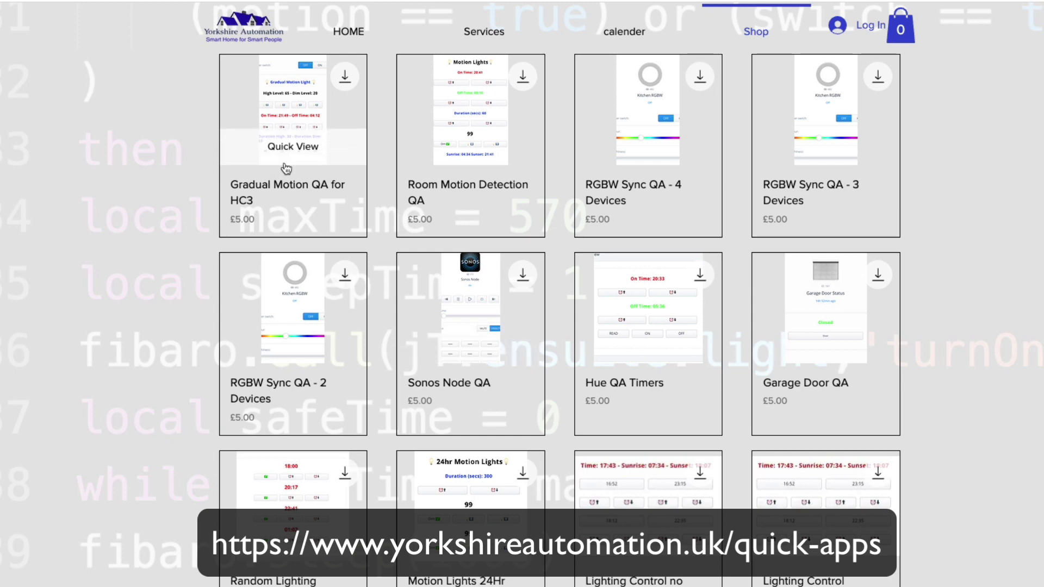
Open the Gradual Motion QA for HC3 product page and scroll through its description.
click(265, 193)
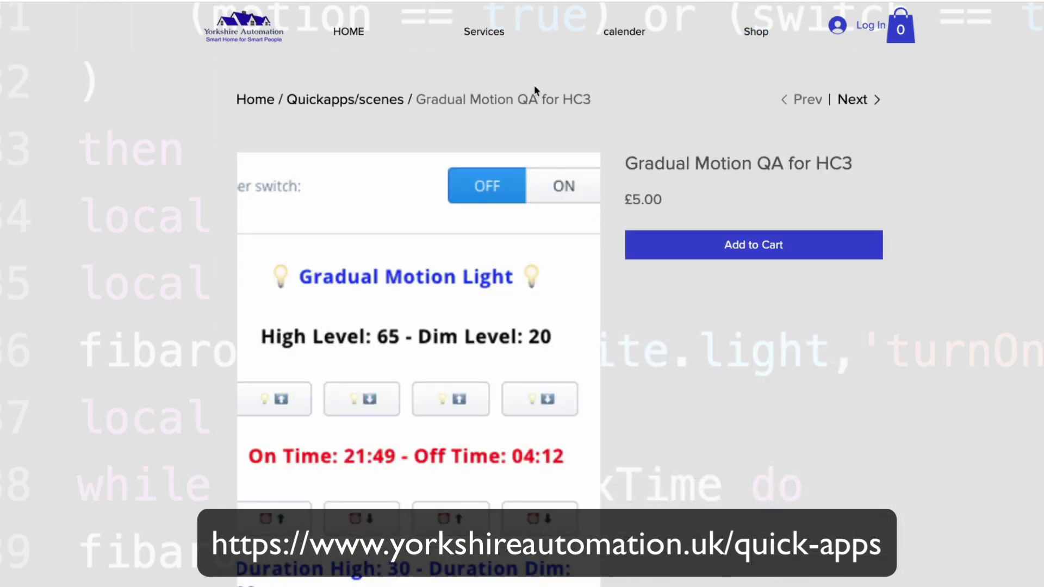
scroll(578, 451, down, 4)
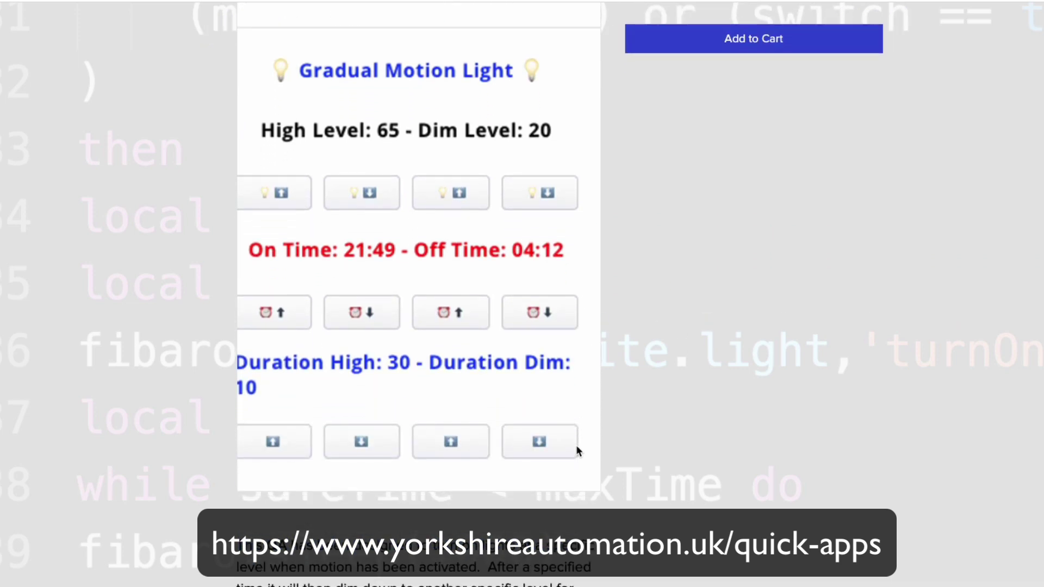
scroll(578, 451, down, 2)
scroll(577, 449, up, 6)
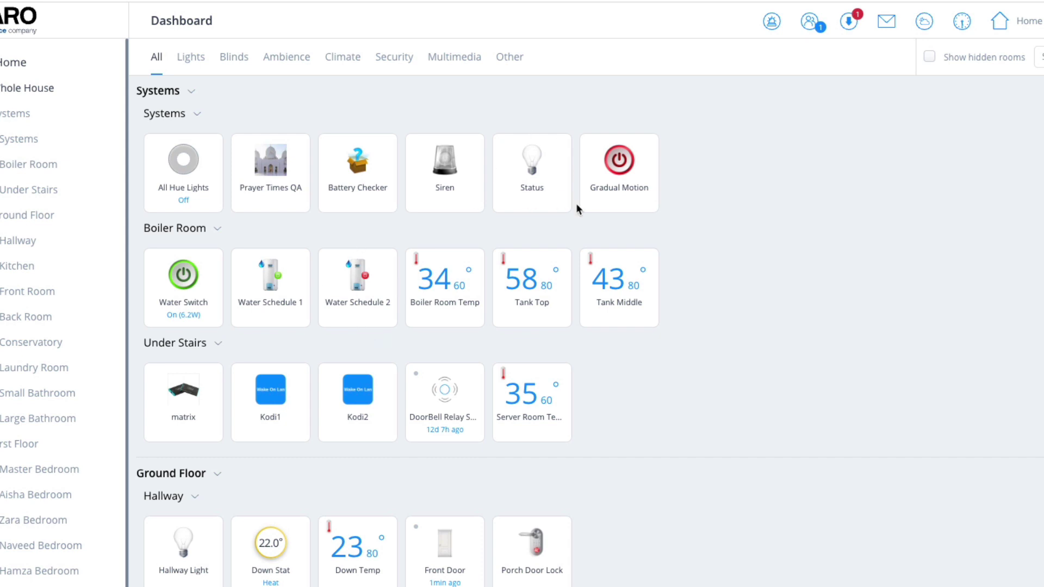
Turn on the power button on the Gradual Motion dashboard tile so it shows green.
mouse_move(648, 185)
click(620, 166)
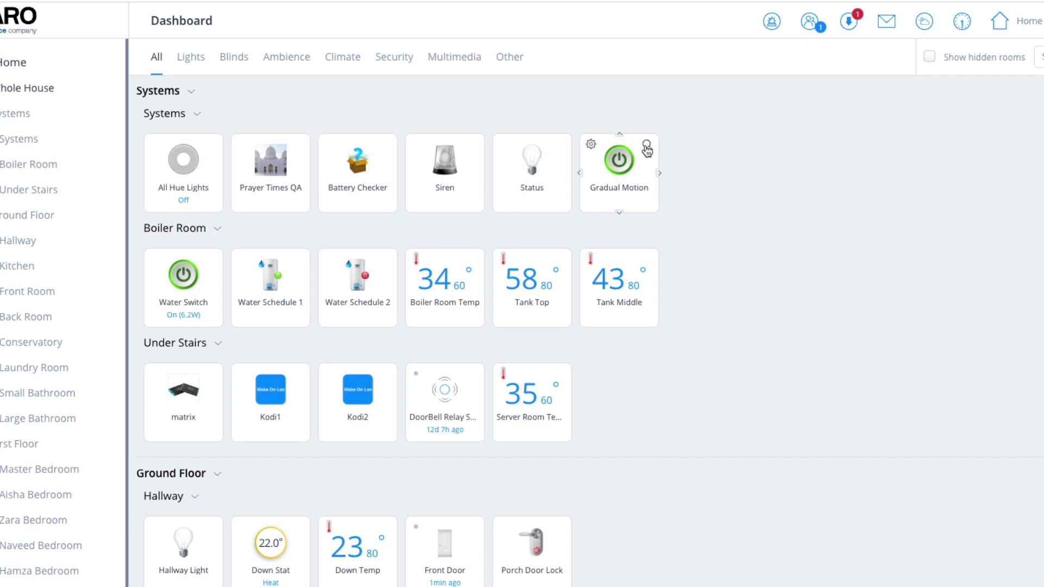
Open Gradual Motion's settings and show its Variables list, including light 51 and sensor 321.
click(591, 144)
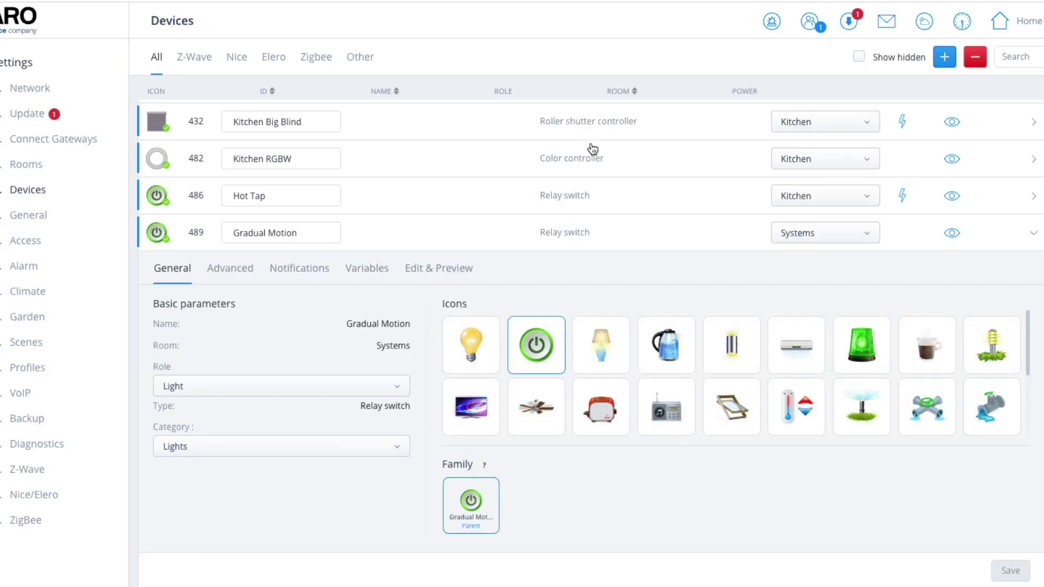
click(450, 276)
scroll(809, 412, down, 3)
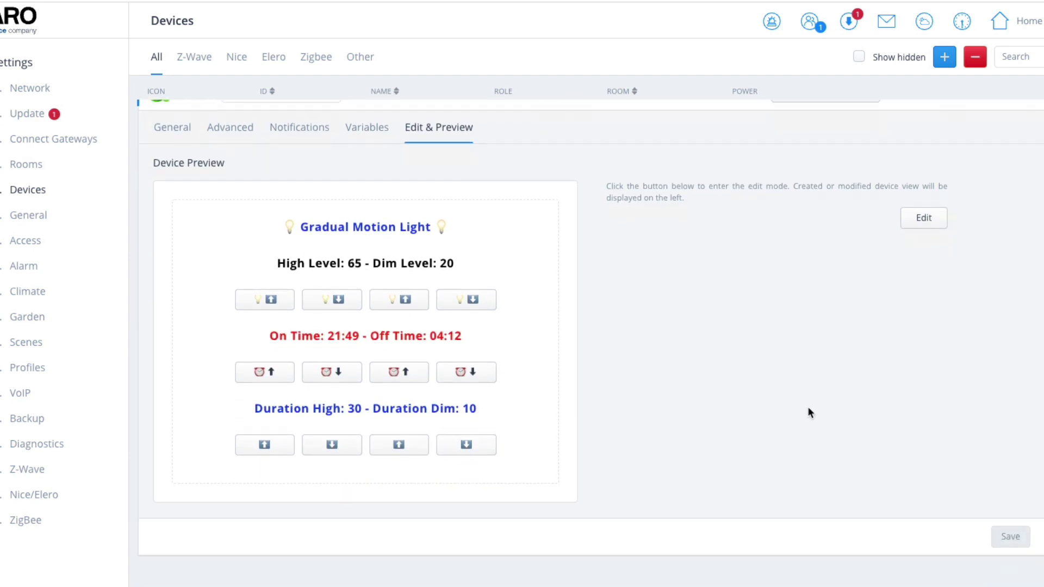
click(373, 132)
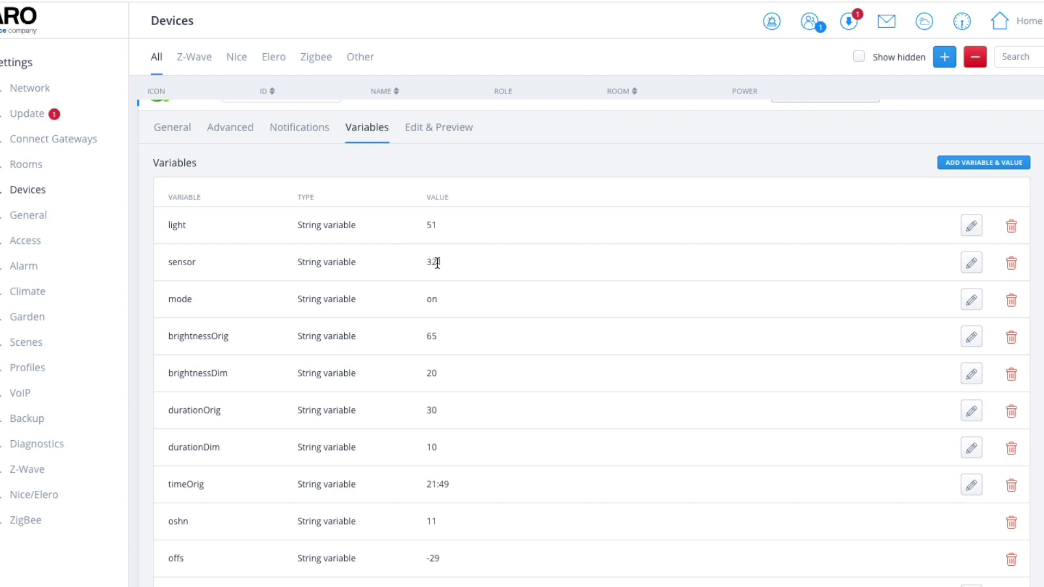
Review the full variable list (brightnessDim 20, timeOff 04:12, motion off), then open Edit & Preview.
scroll(1039, 304, down, 2)
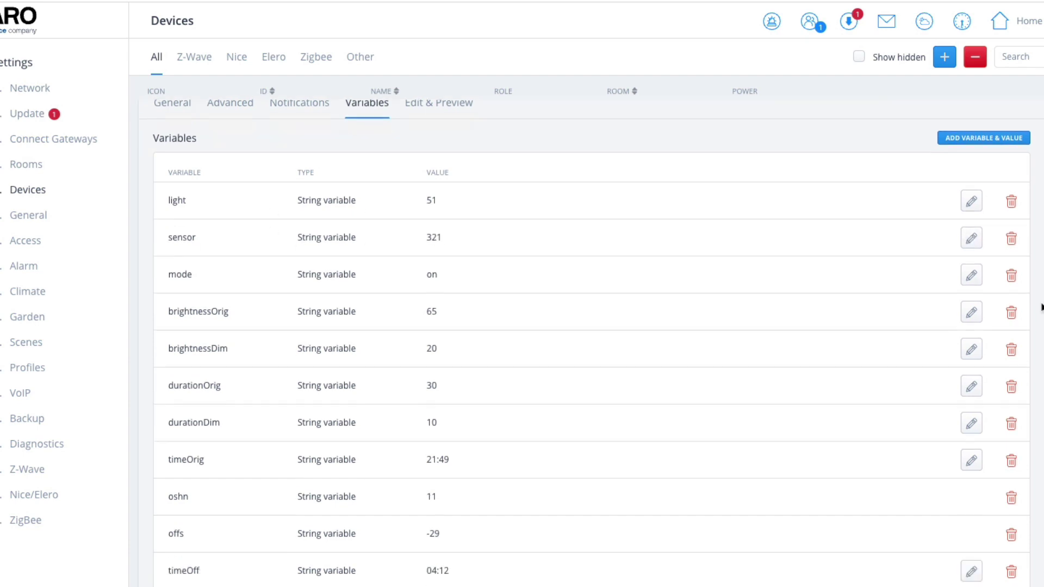
scroll(1040, 306, down, 1)
scroll(1040, 306, up, 5)
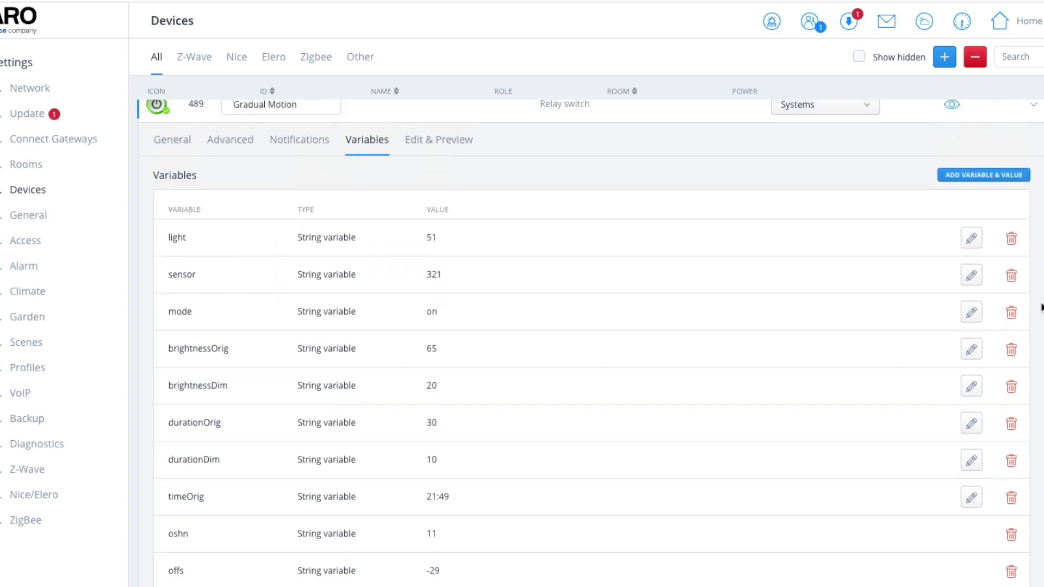
scroll(1040, 306, down, 5)
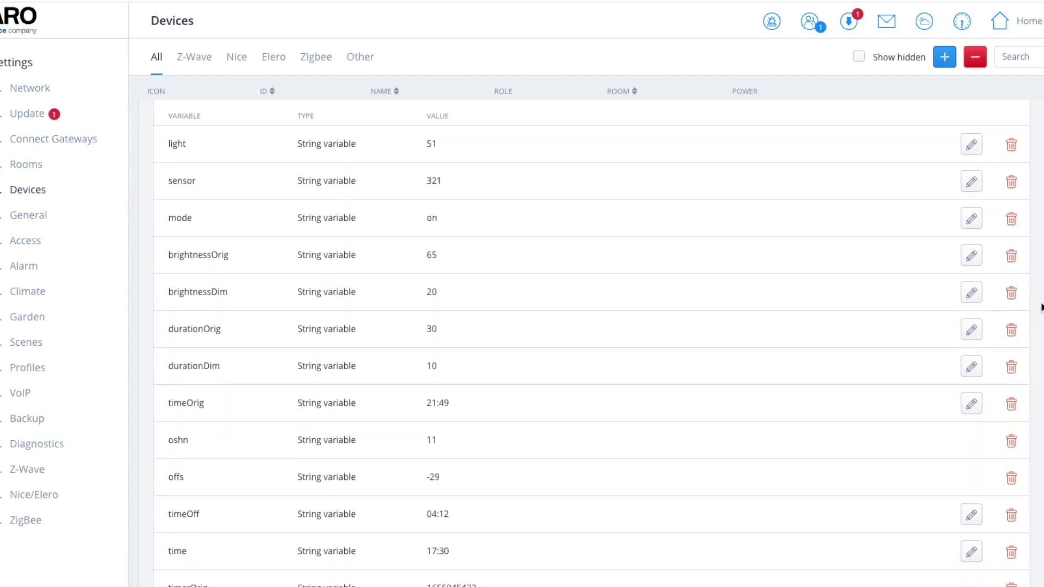
scroll(1022, 301, down, 3)
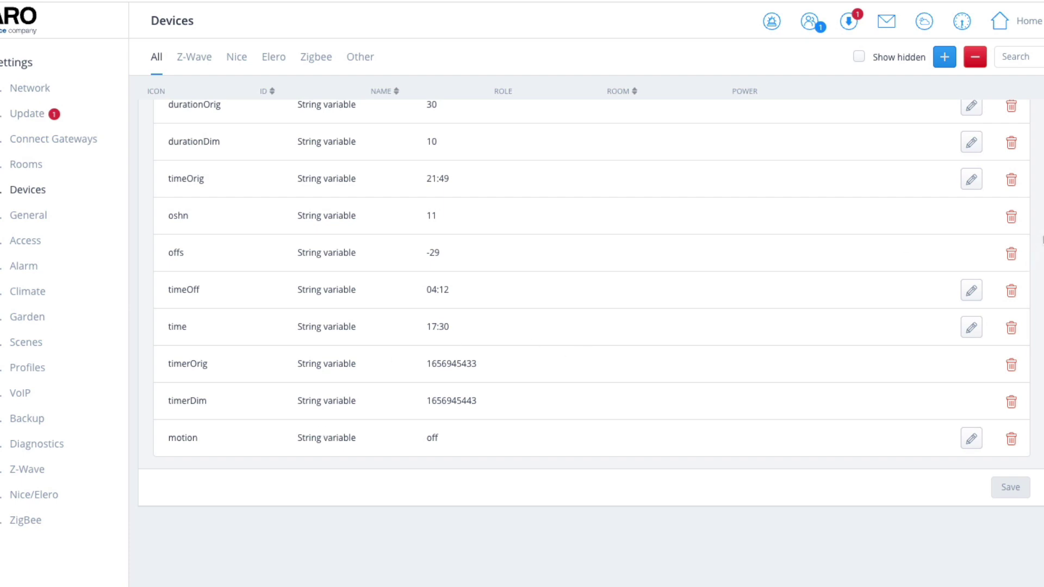
scroll(479, 432, up, 12)
click(465, 446)
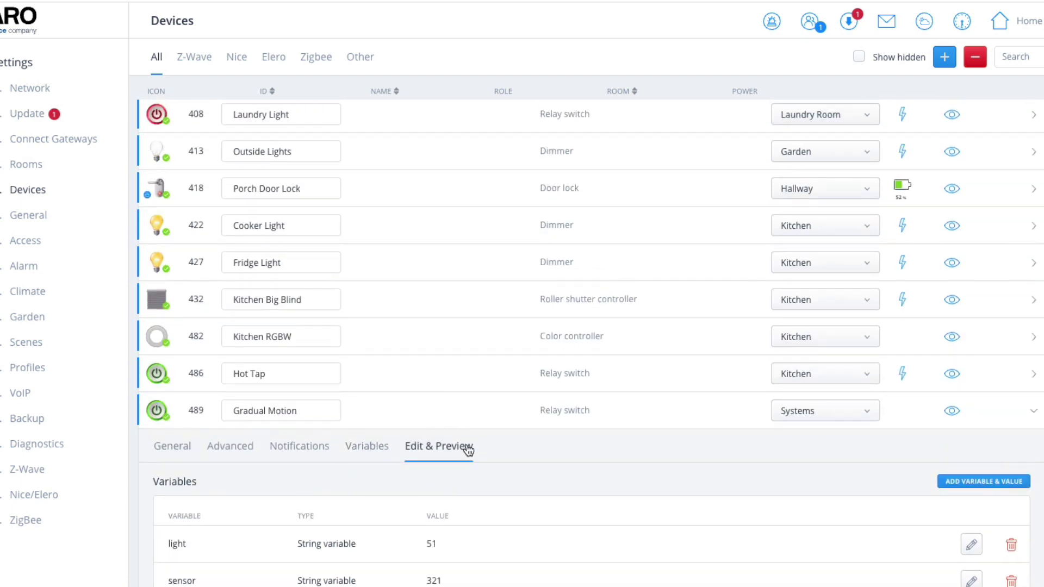
scroll(1038, 440, down, 4)
scroll(1038, 441, down, 1)
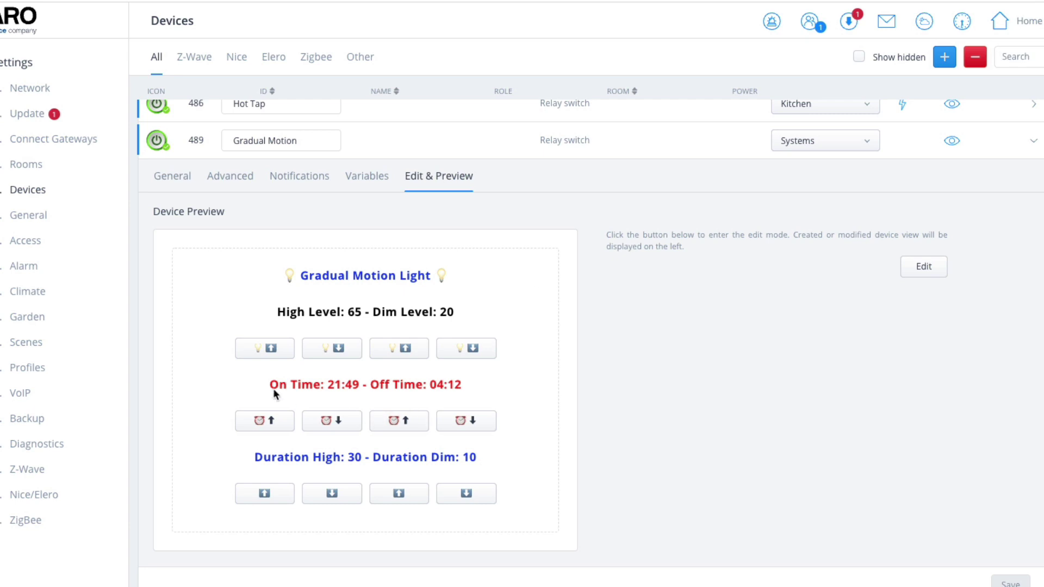
Show the Variables table, then open and cancel the motion variable's edit dialog, leaving it off.
click(371, 179)
scroll(1037, 447, down, 8)
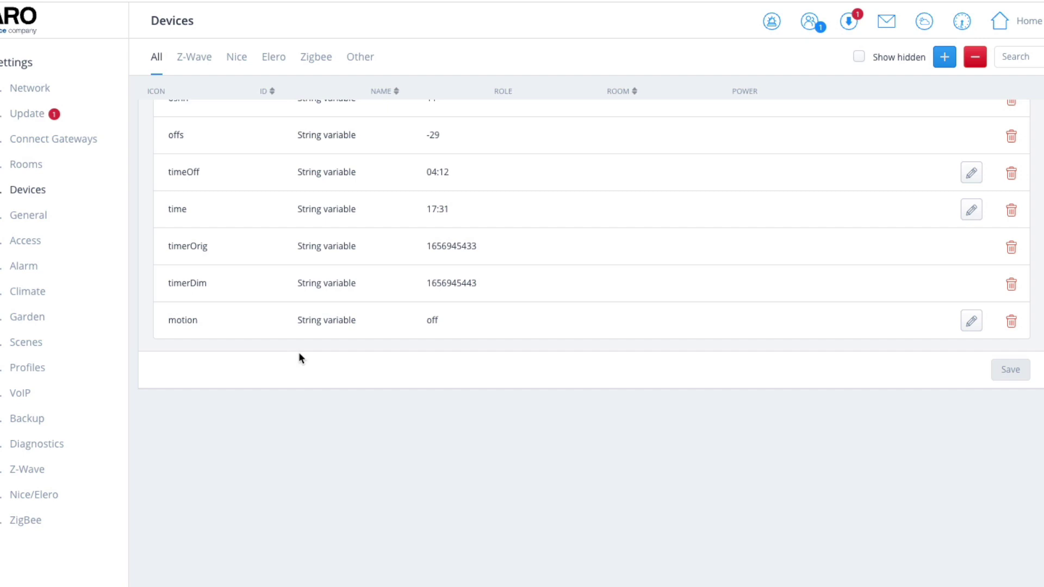
click(971, 323)
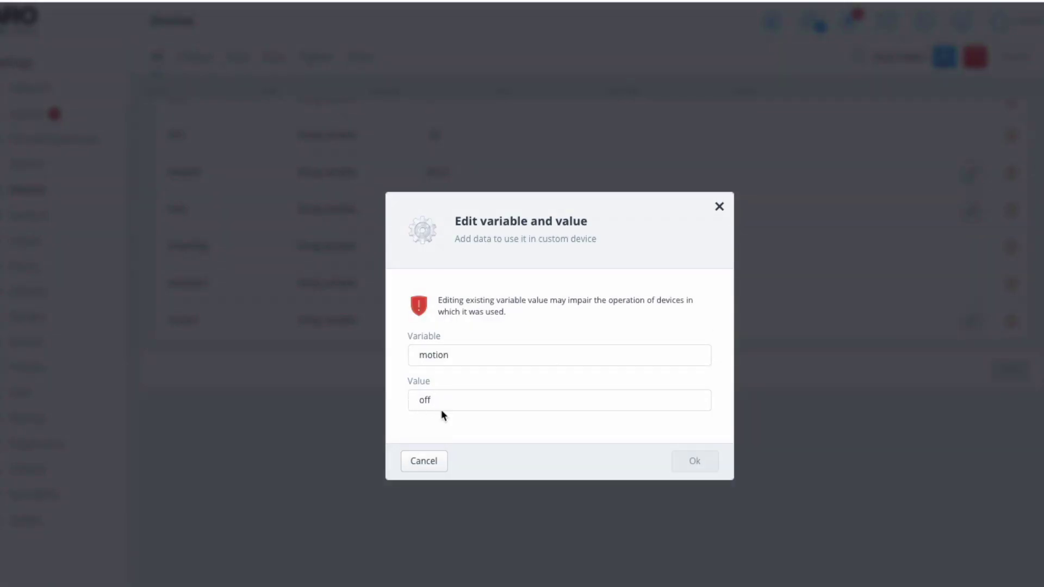
click(719, 207)
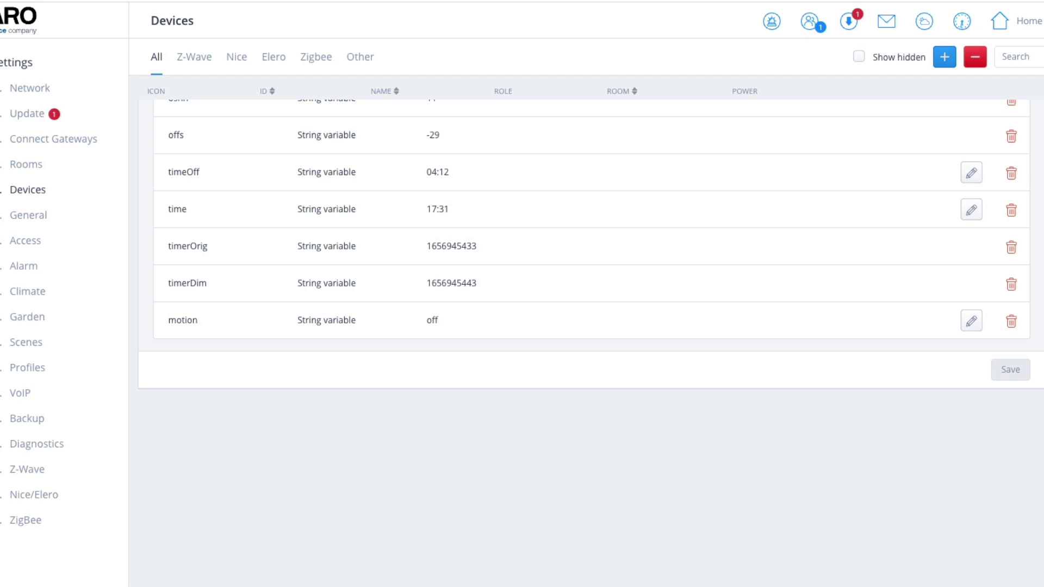
scroll(590, 326, up, 10)
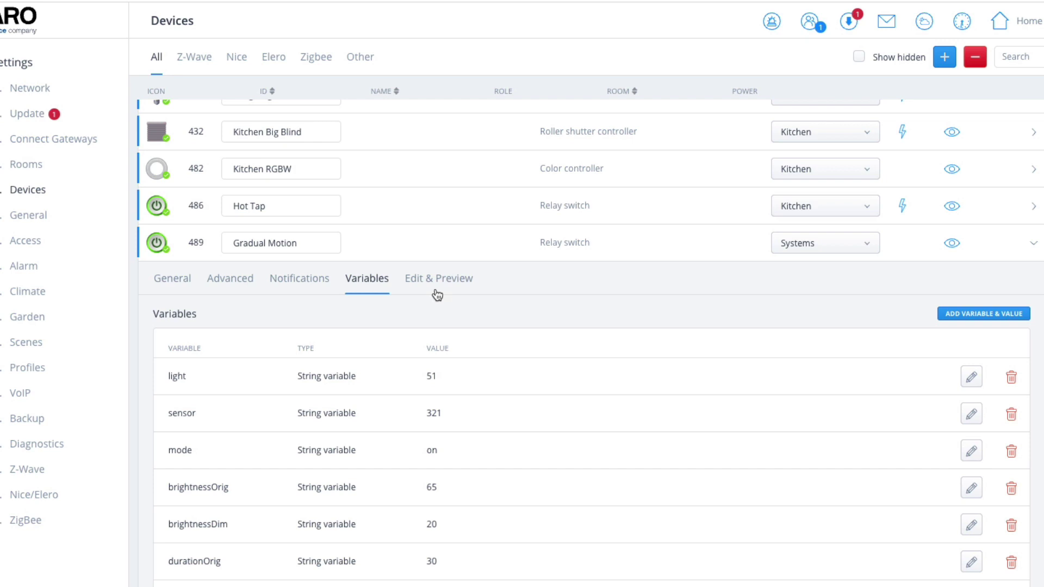
Reopen Edit & Preview to the Device Preview showing High Level 65 and Dim Level 20.
click(437, 288)
scroll(1033, 386, down, 3)
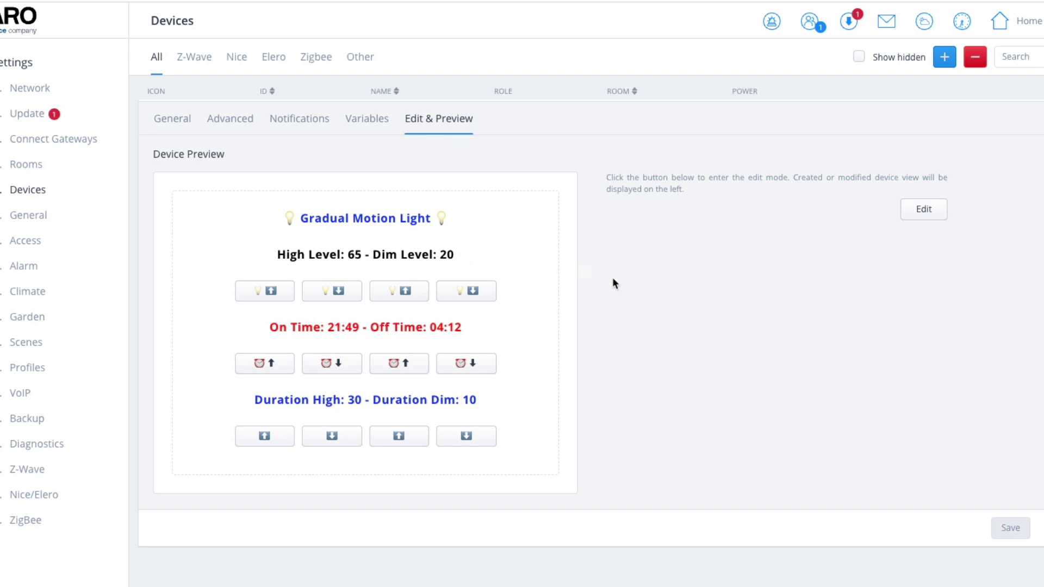
Keep High Level at 65 and raise the Dim Level from 20 to 21.
click(280, 294)
click(320, 294)
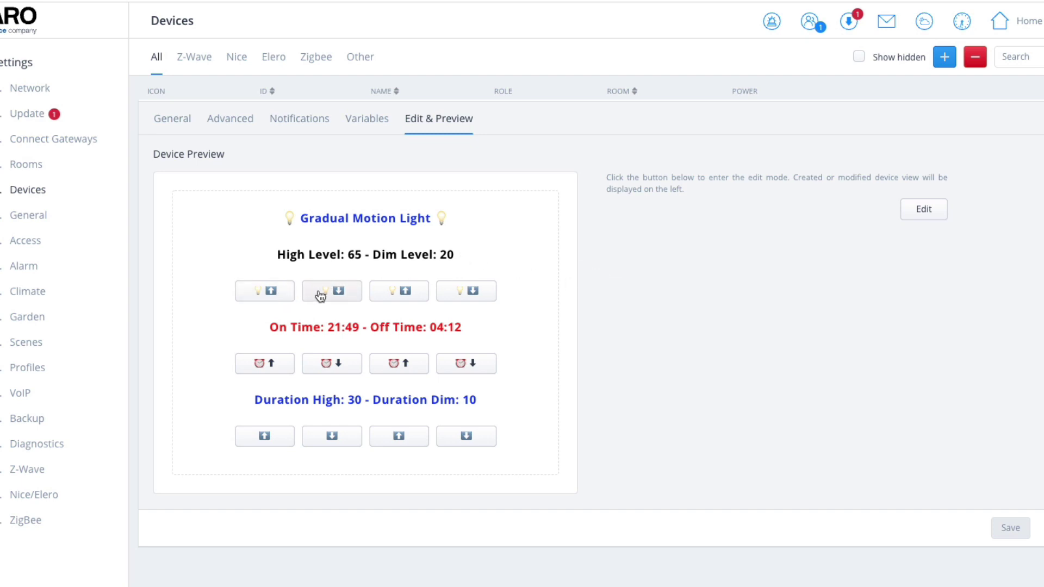
click(403, 293)
click(473, 294)
click(407, 293)
scroll(407, 273, down, 1)
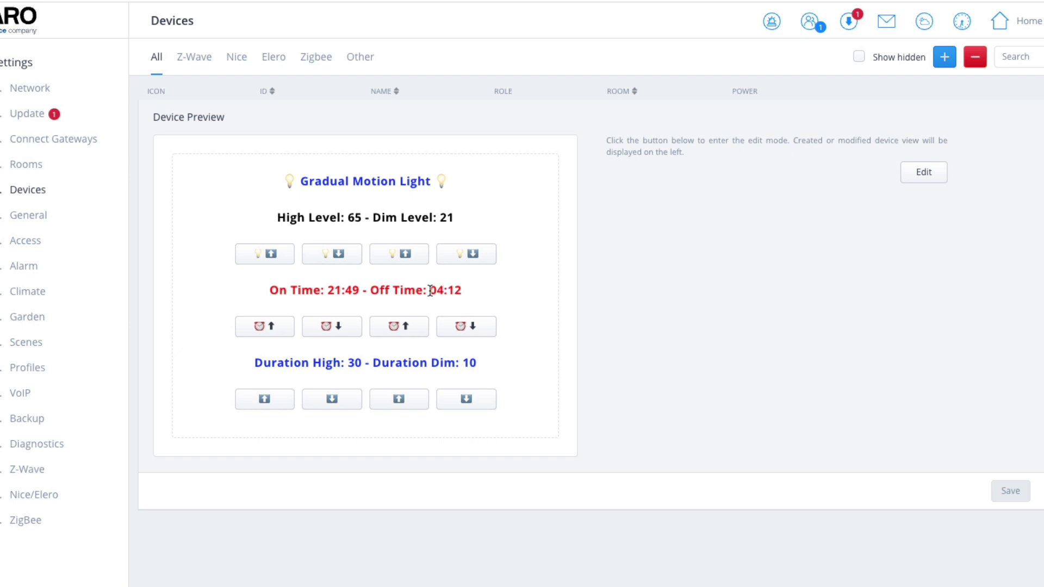
Move On Time from 21:49 to 21:44 and Off Time from 04:12 to 04:15.
click(331, 328)
click(330, 327)
click(330, 328)
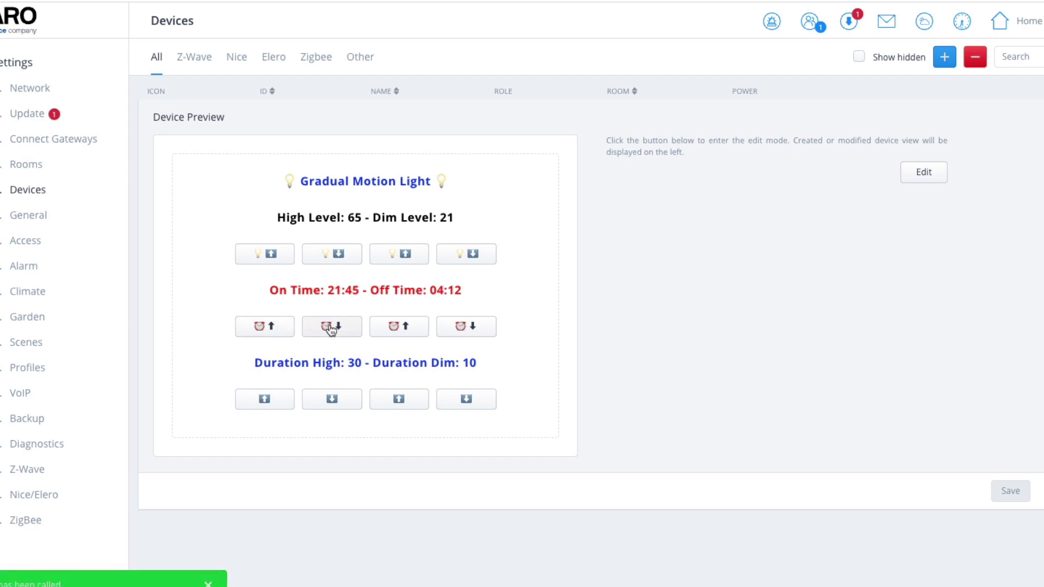
click(330, 328)
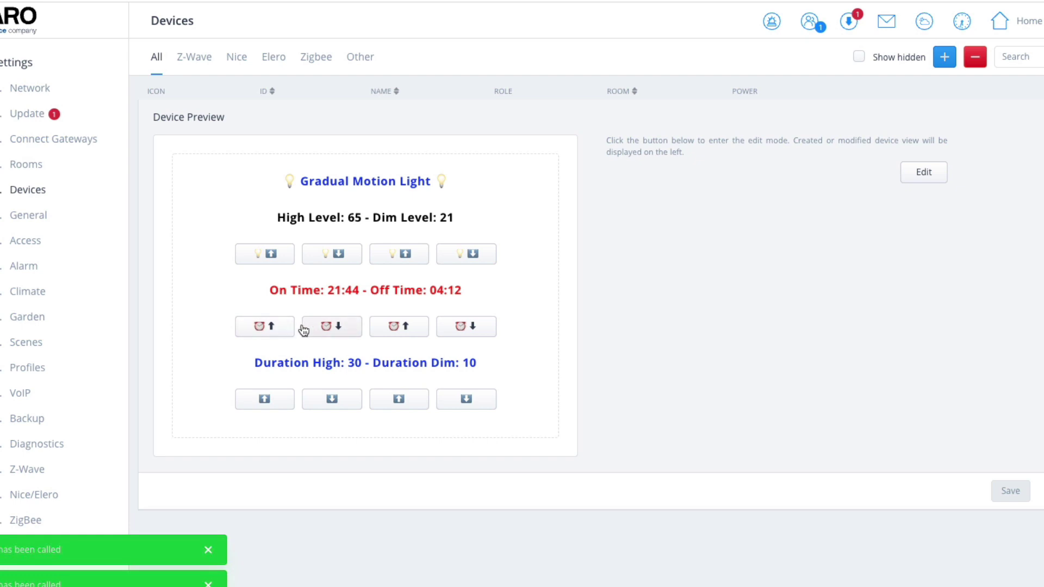
click(399, 329)
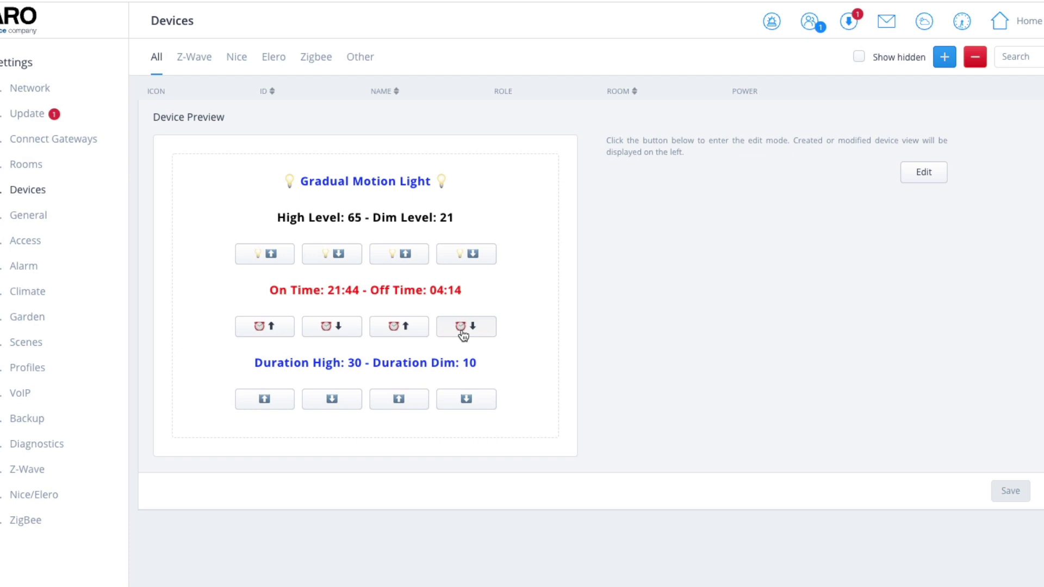
click(421, 333)
click(422, 333)
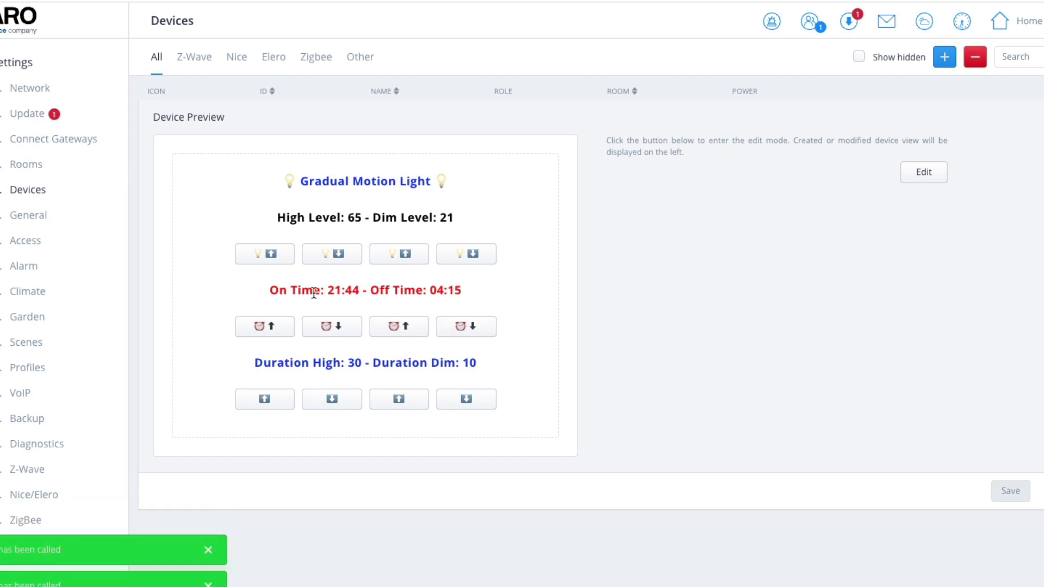
scroll(314, 293, down, 1)
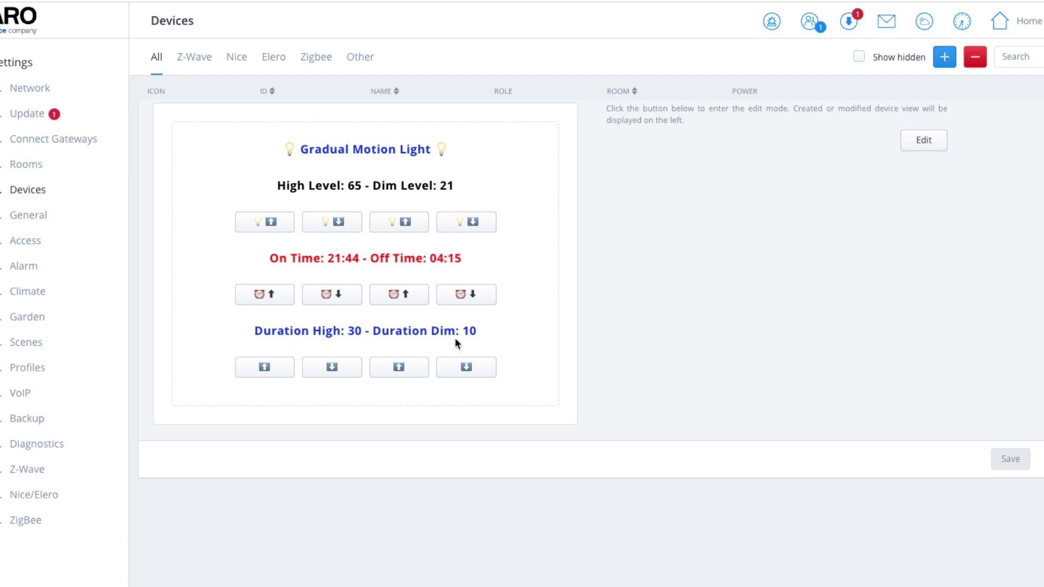
Raise Duration Dim from 10 to 13 and Duration High from 30 to 34.
click(416, 371)
click(416, 371)
click(416, 371)
click(416, 371)
click(416, 371)
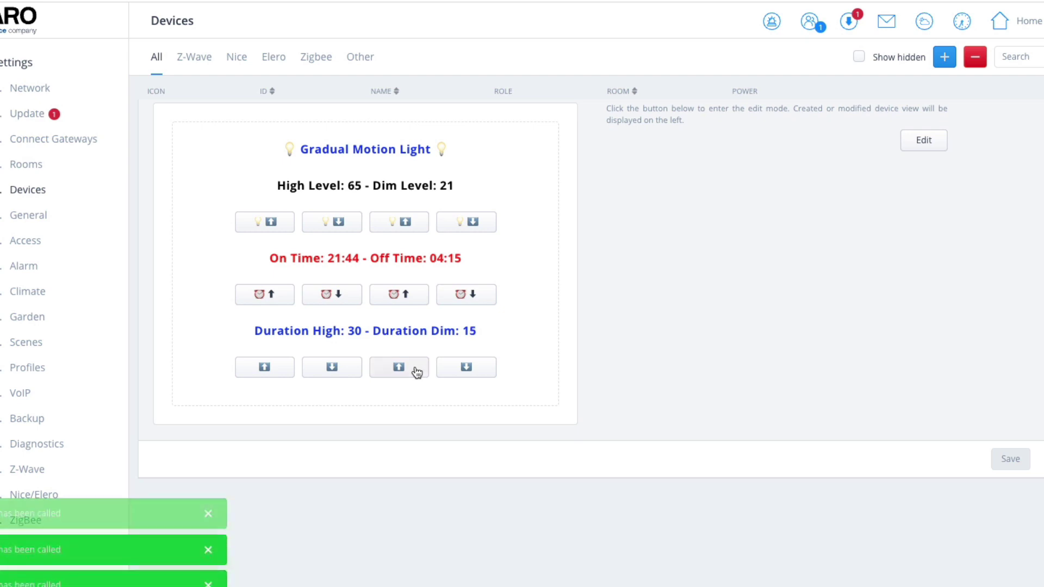
click(471, 366)
click(471, 367)
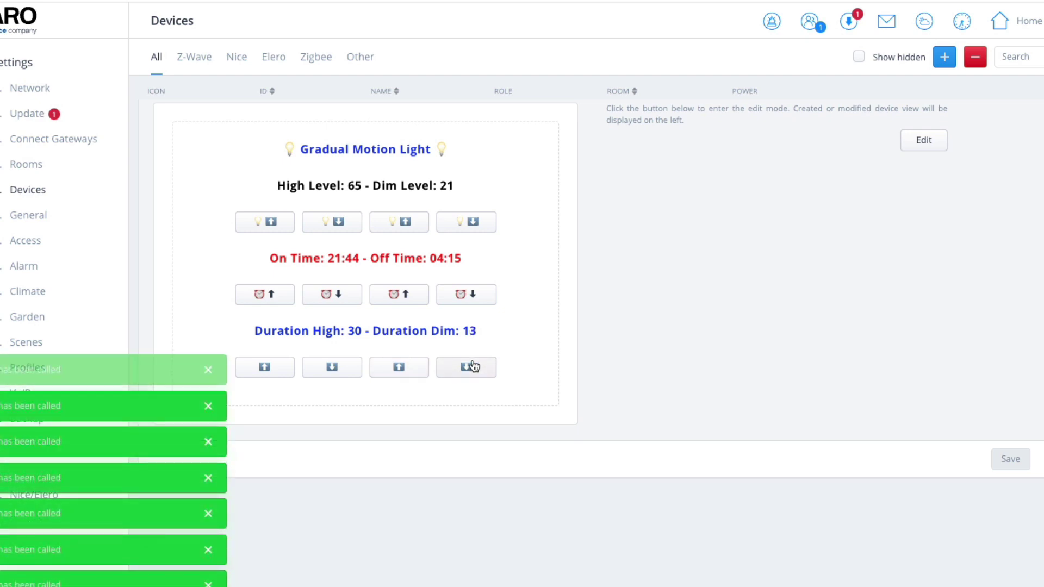
click(254, 371)
click(253, 371)
click(253, 370)
click(253, 370)
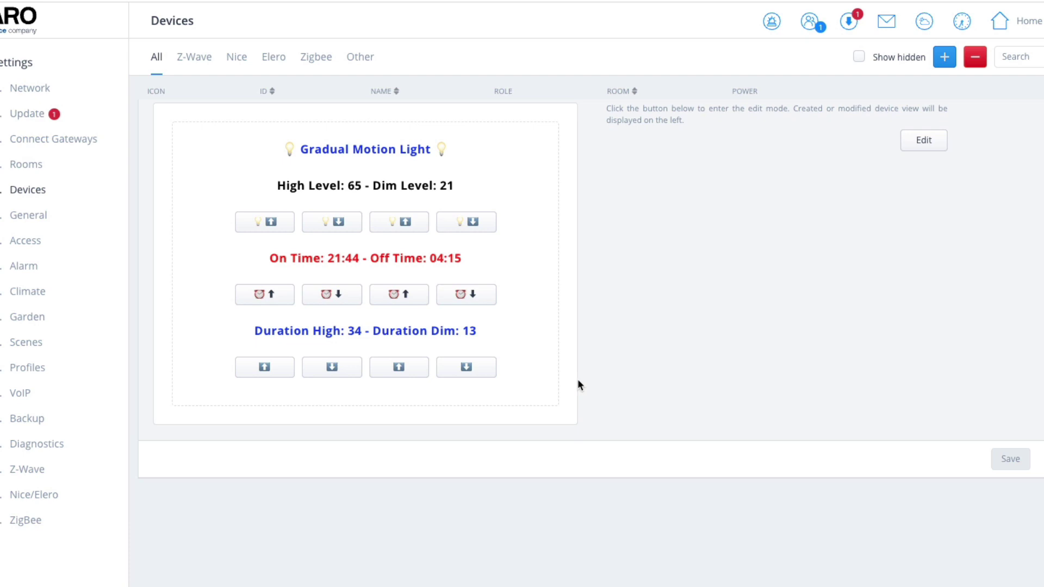
scroll(577, 380, up, 1)
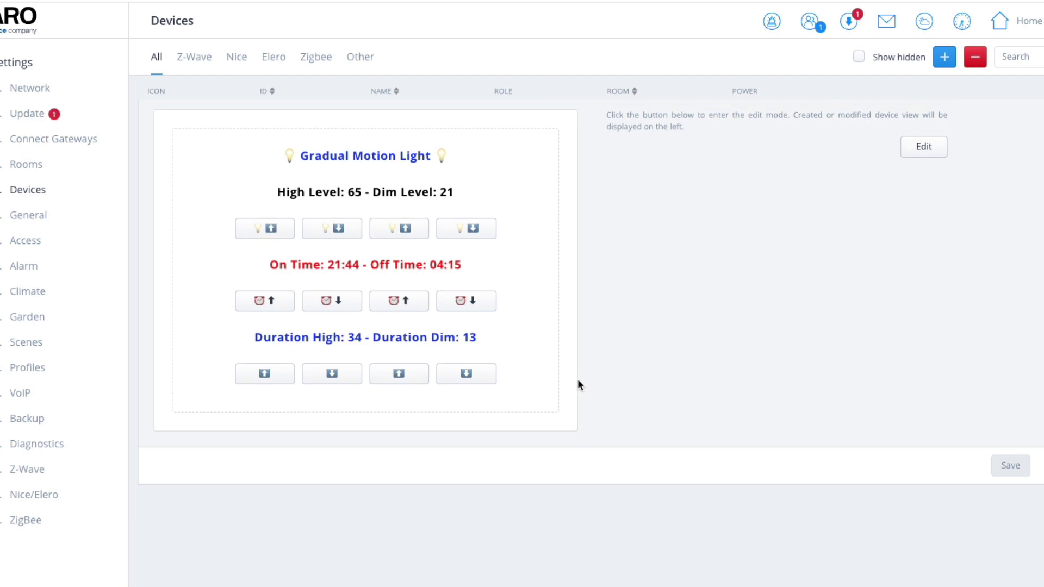